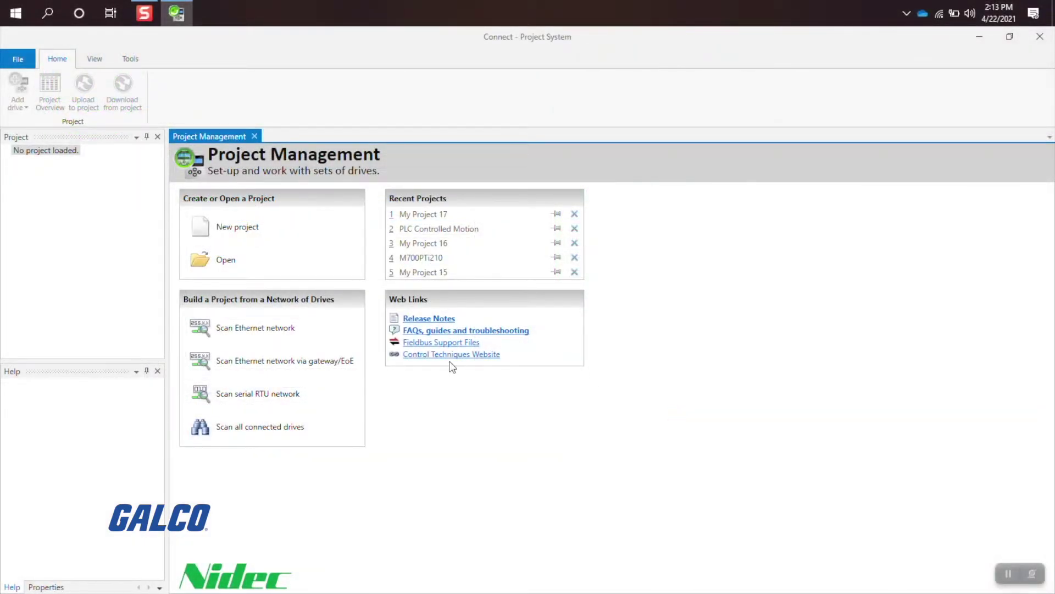
Create My Project 18 from the empty template and add a Pump Drive F600 named My Drive.
click(213, 229)
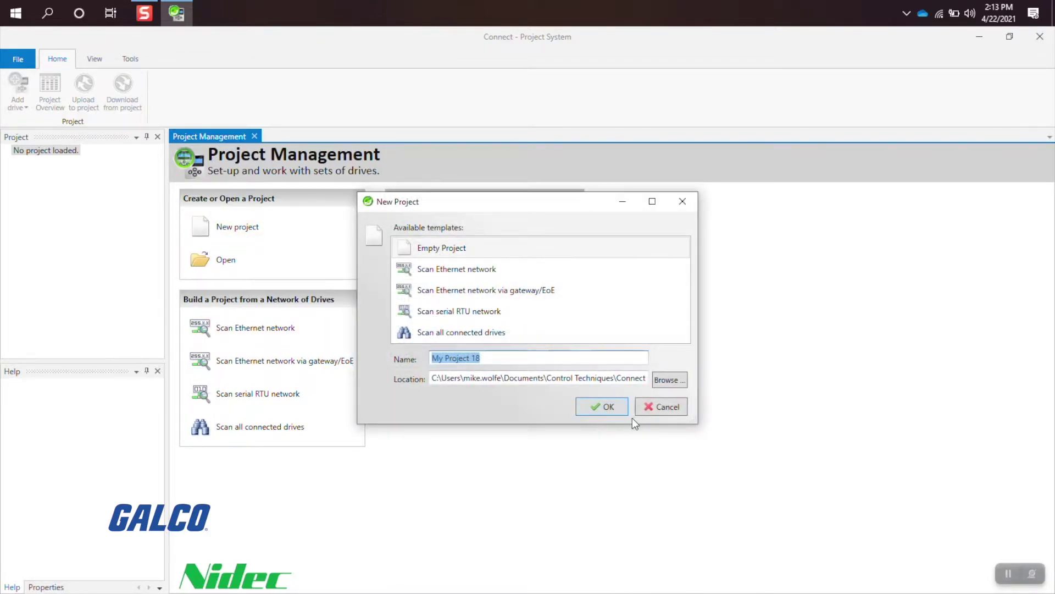
click(609, 409)
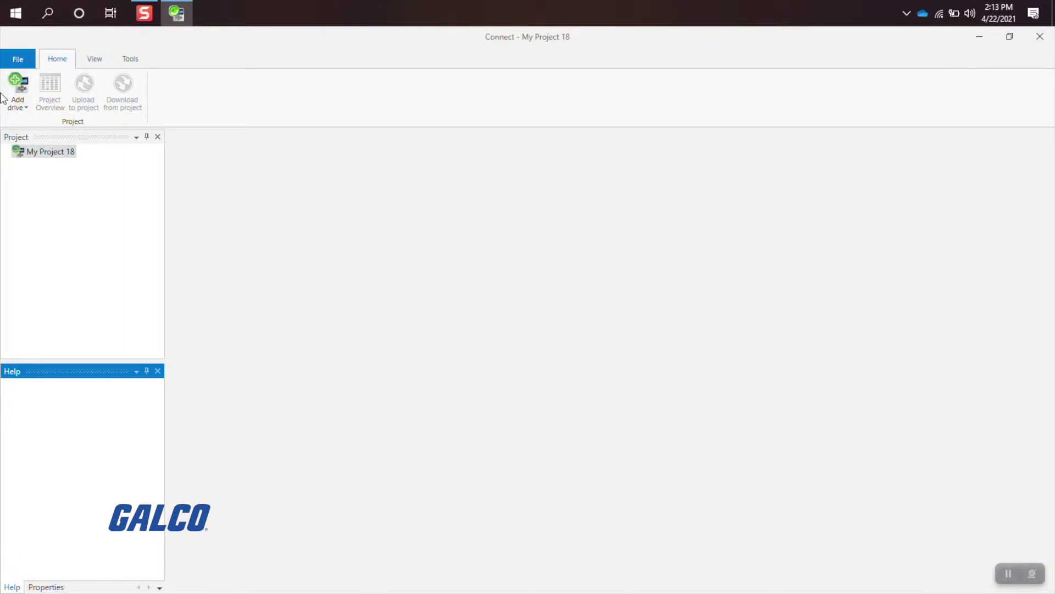
click(21, 100)
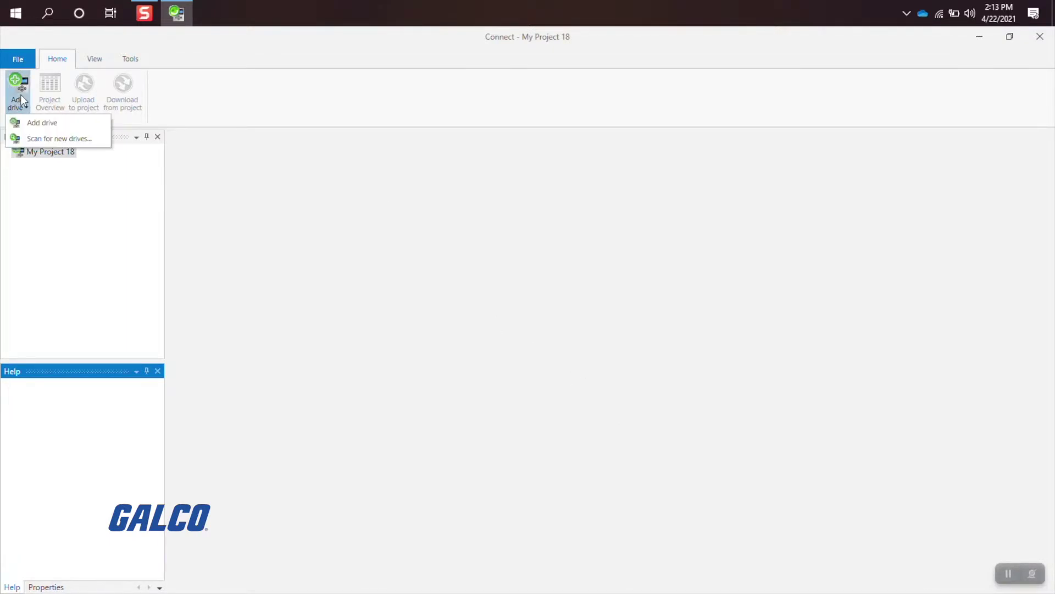
click(21, 126)
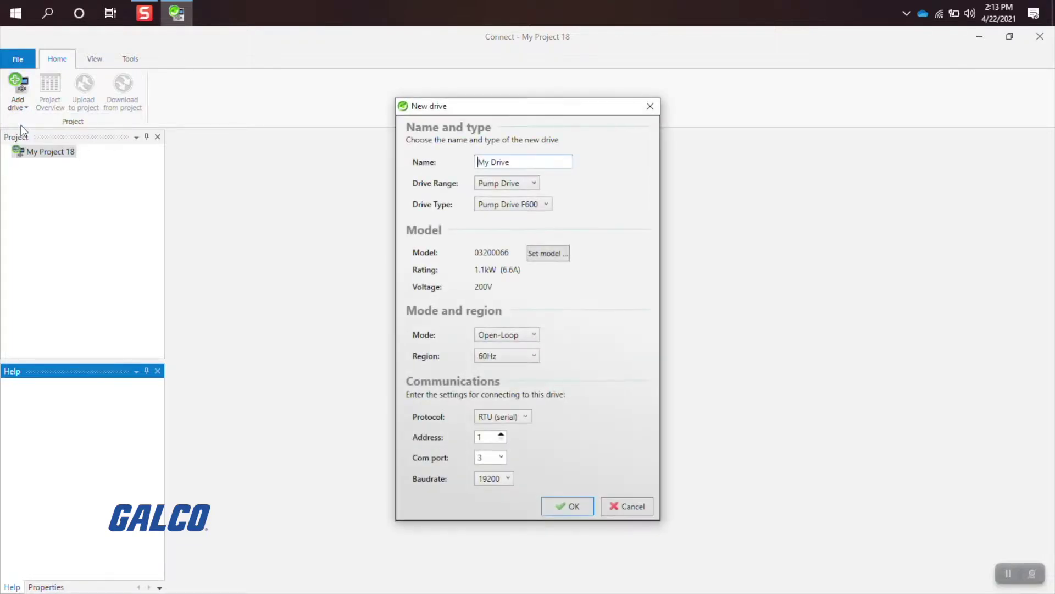
click(572, 507)
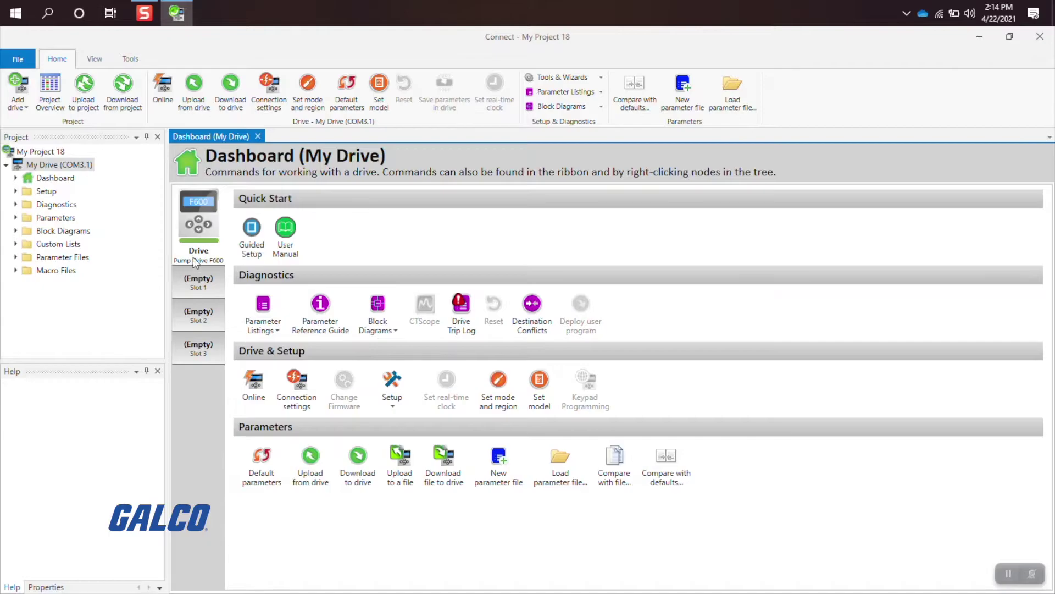
Start Guided Setup with Induction Open Loop motor and Single Pump (Simplex) control, then continue to Motor Setup.
click(250, 230)
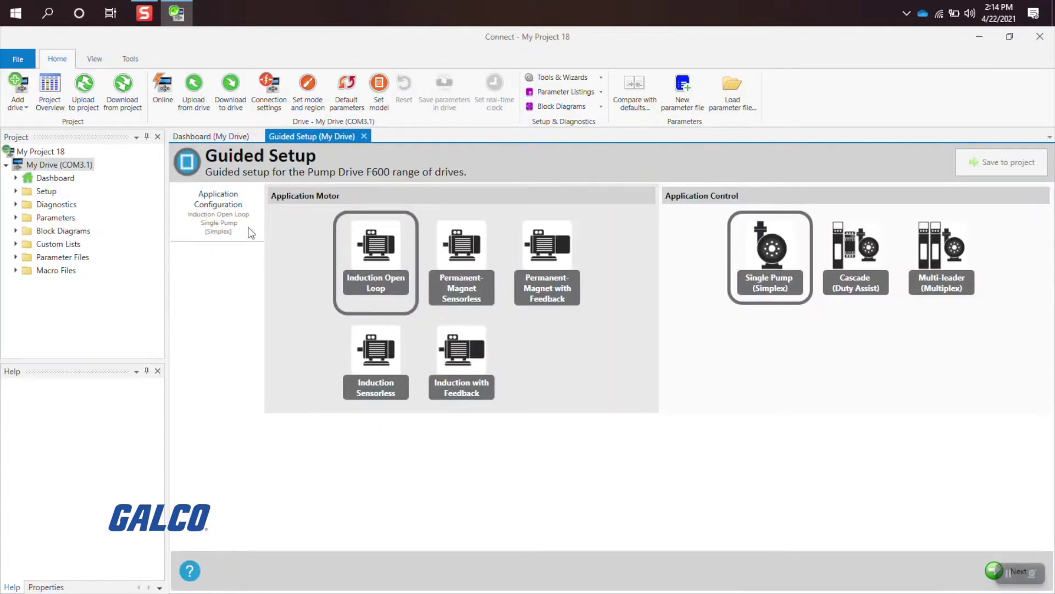
click(367, 282)
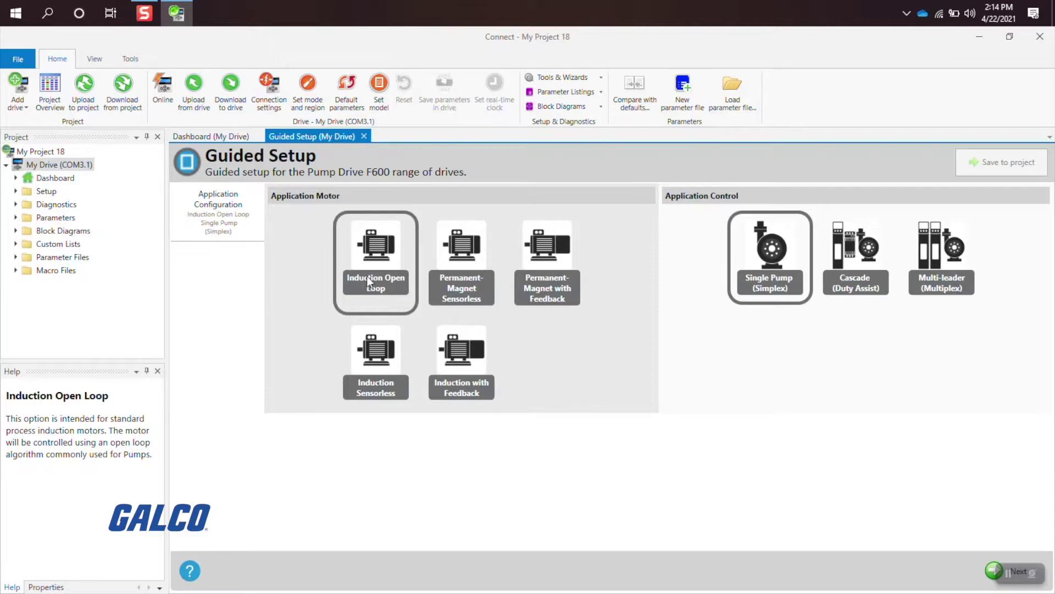
mouse_move(540, 266)
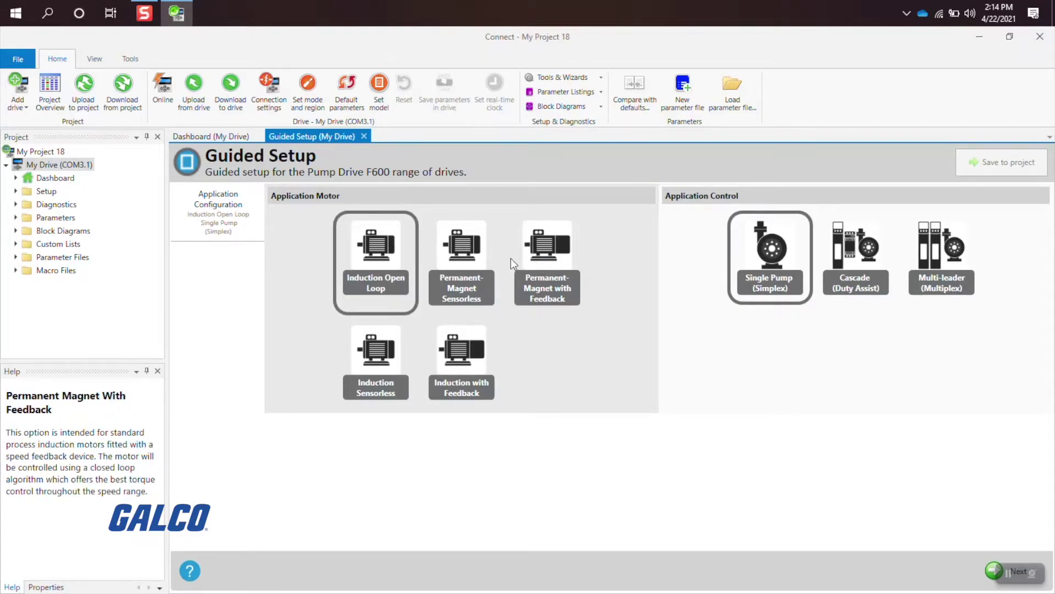
click(360, 267)
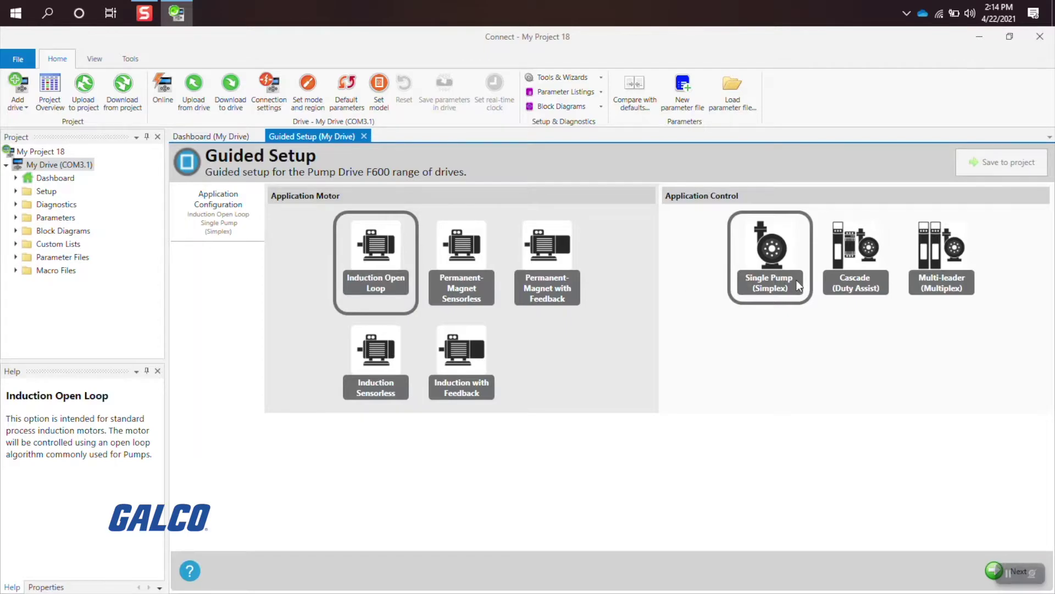
mouse_move(797, 281)
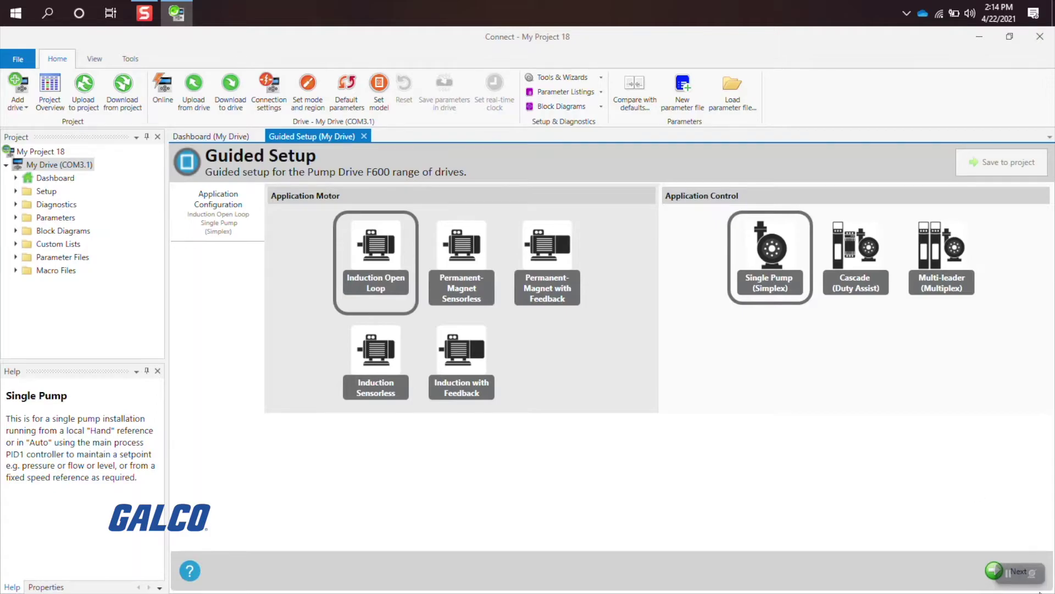
click(992, 573)
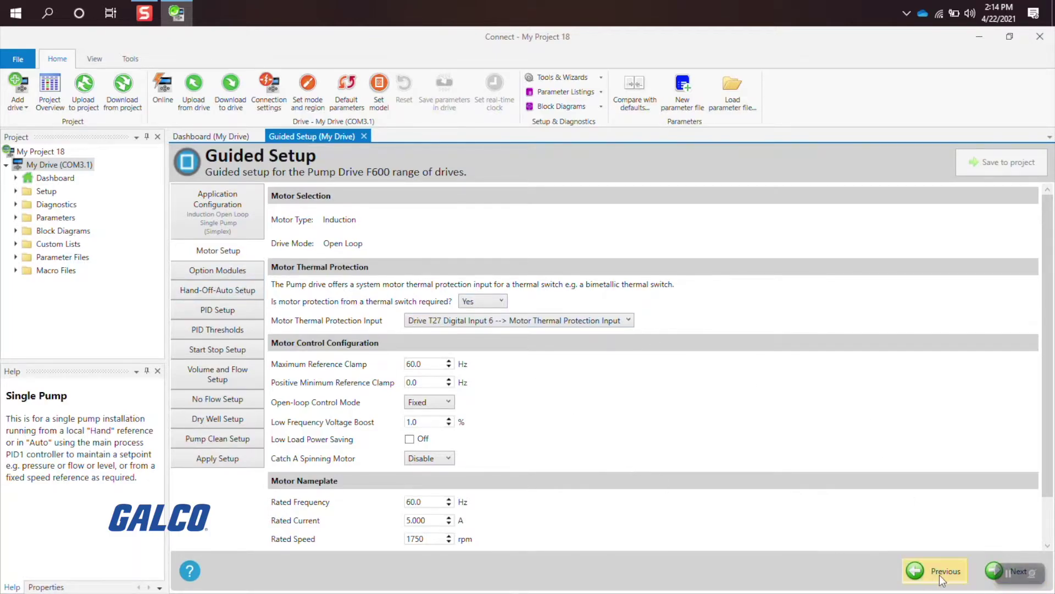
Check Motor Setup help on reference clamp, rated speed, power factor and current, then advance past Option Modules.
click(1047, 546)
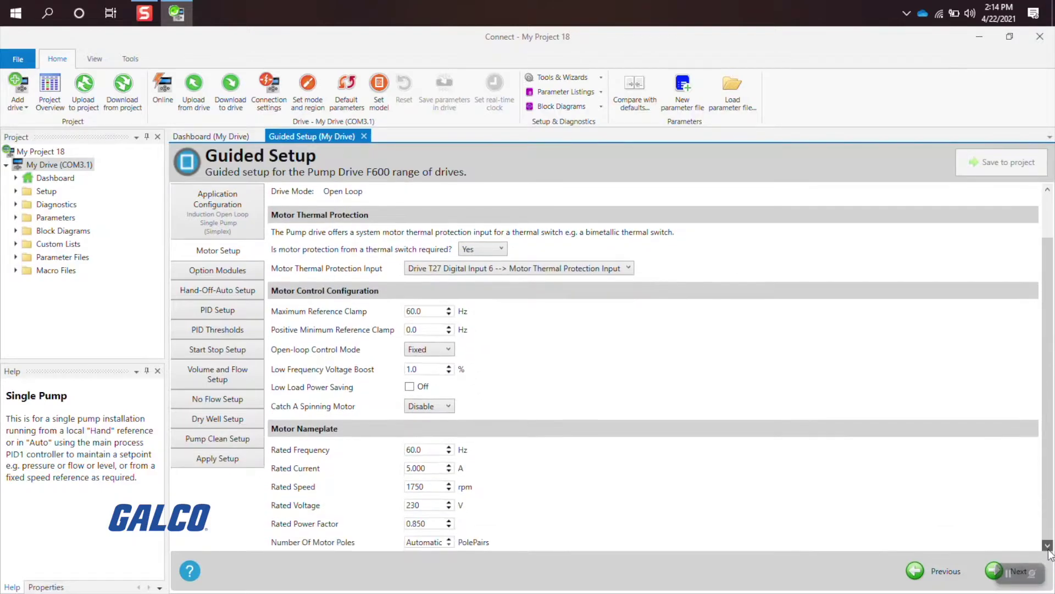
click(421, 309)
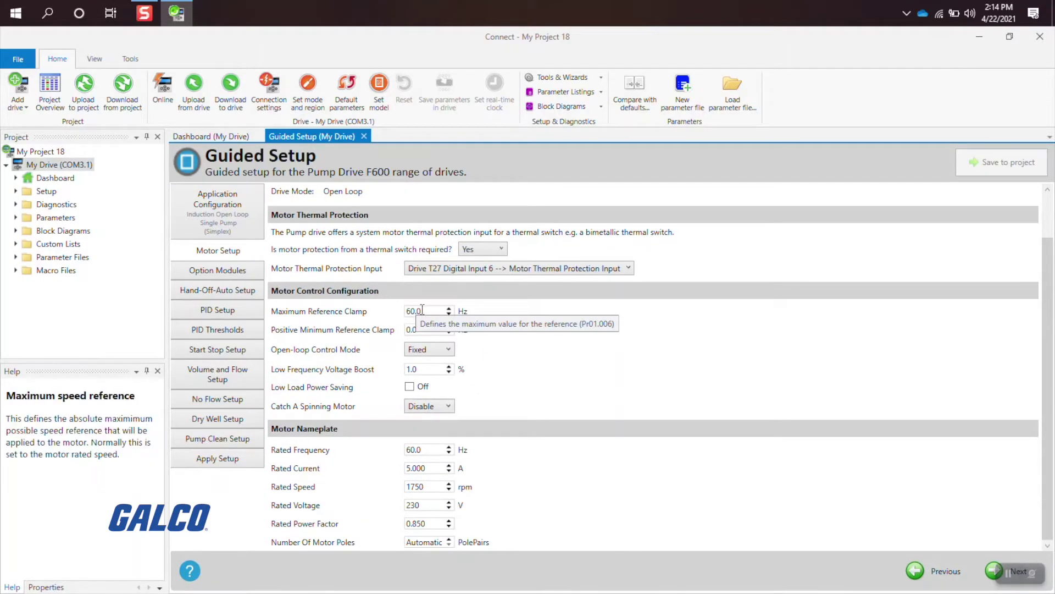
click(433, 487)
click(426, 524)
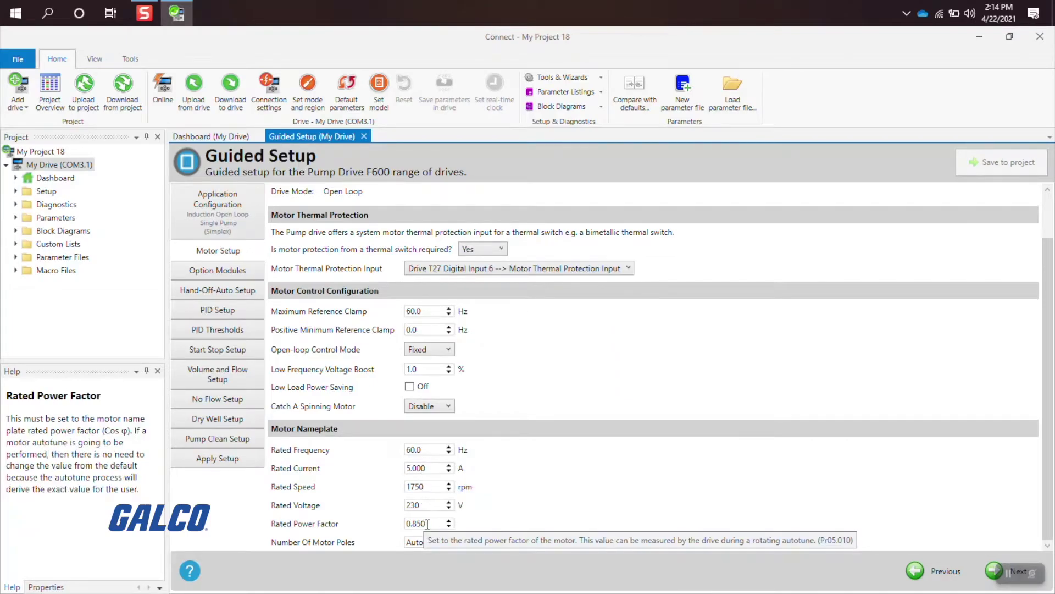
click(429, 469)
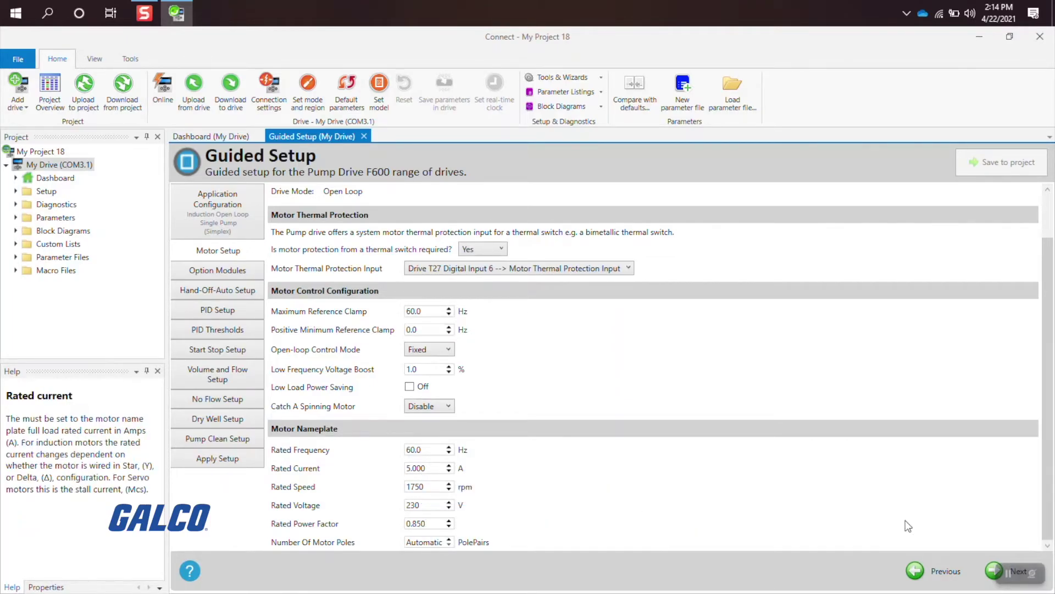
click(990, 573)
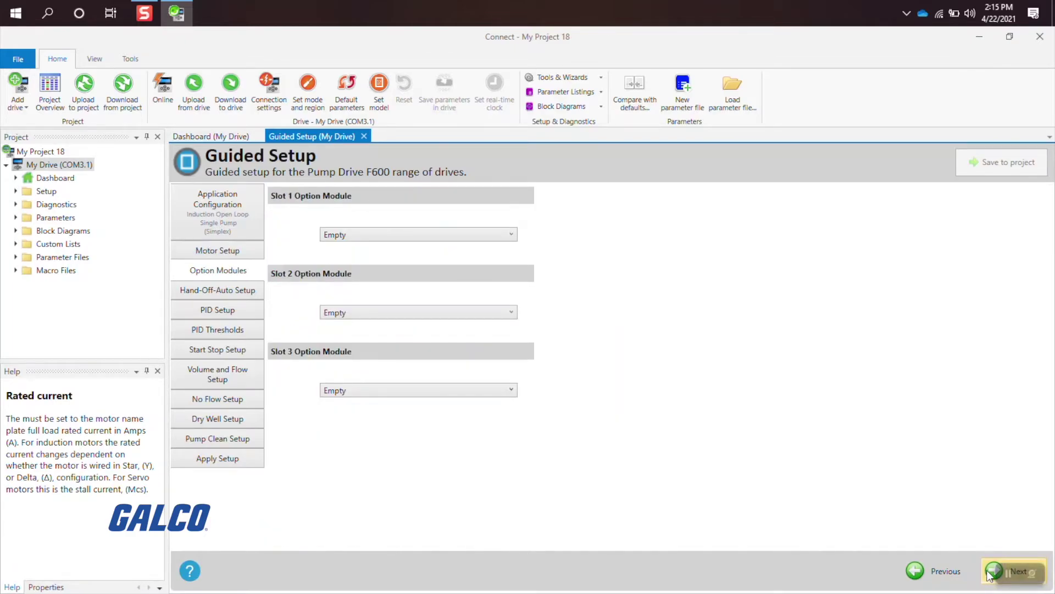
click(989, 573)
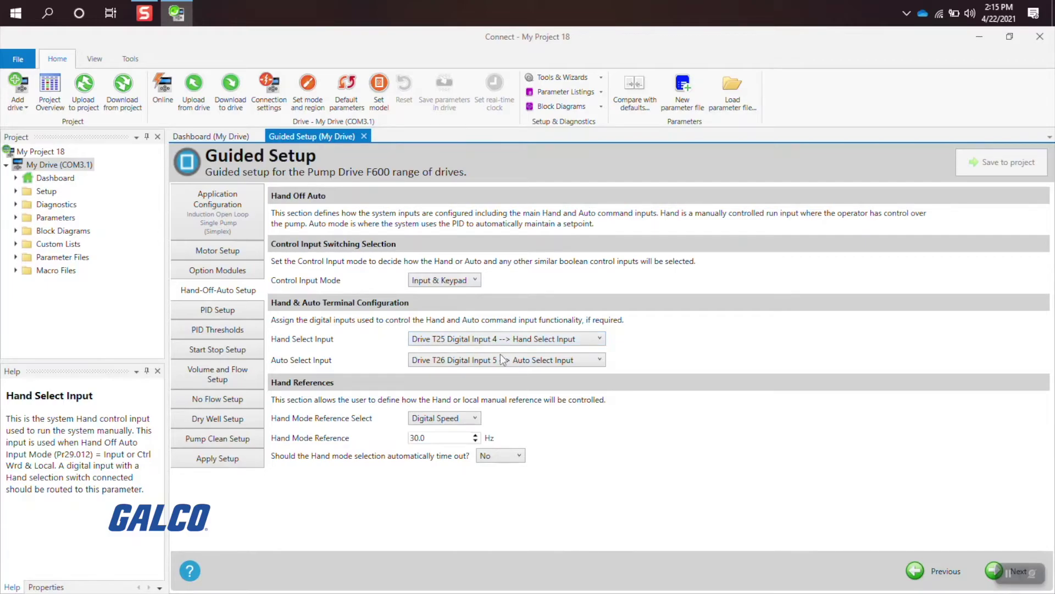
Set the PID feedback unit to psi and continue through Start Stop Setup to No Flow Setup.
click(990, 575)
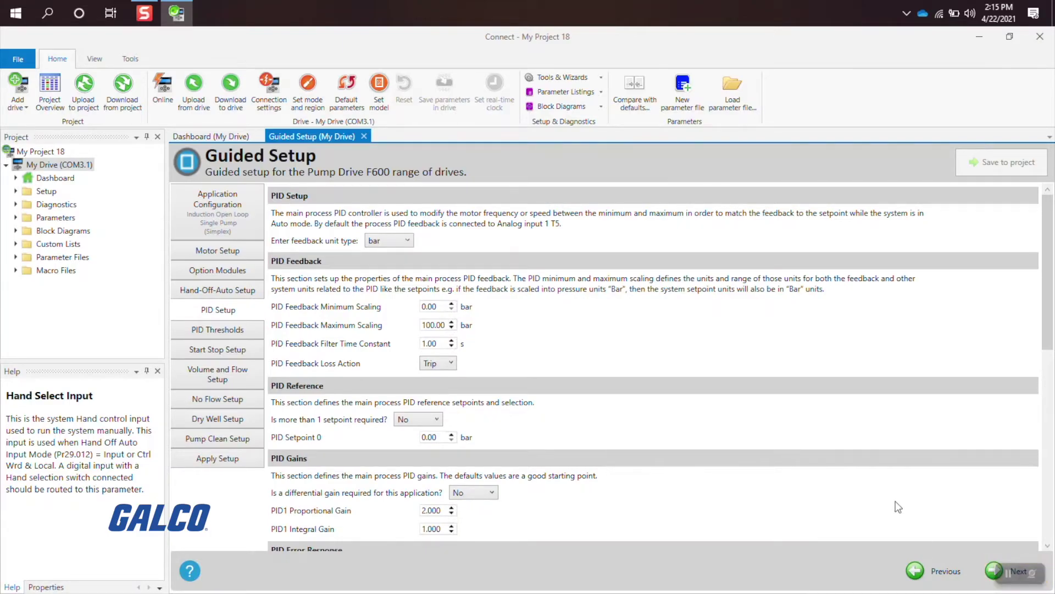
click(408, 240)
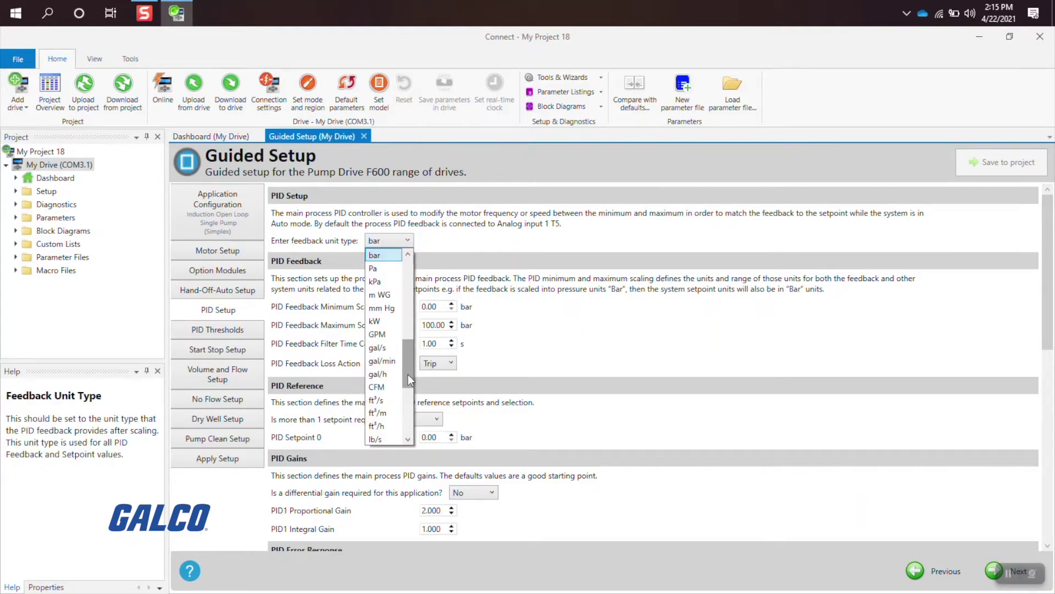
drag(408, 374, 404, 416)
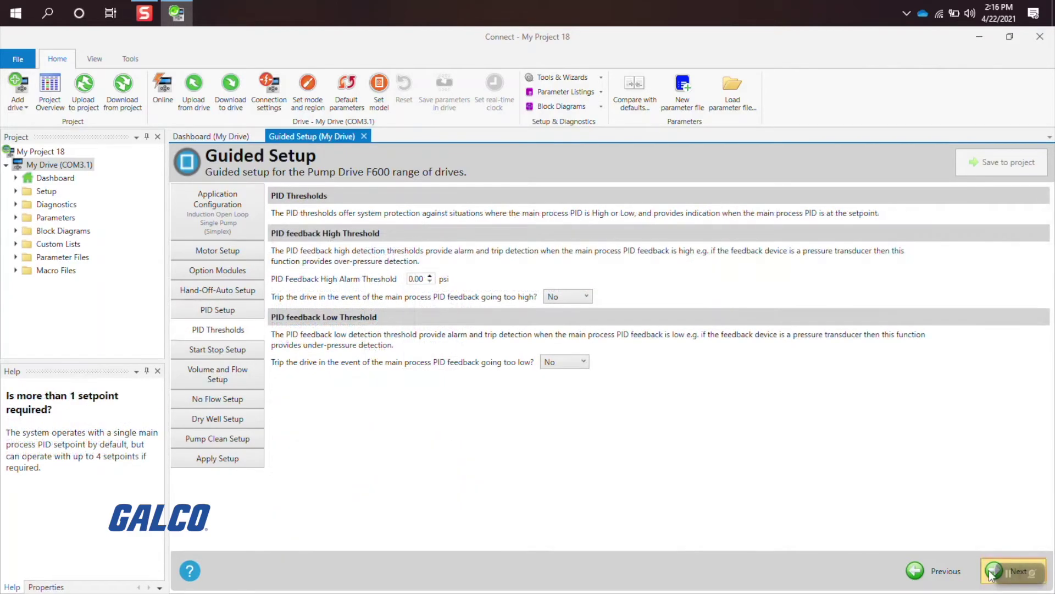
click(991, 574)
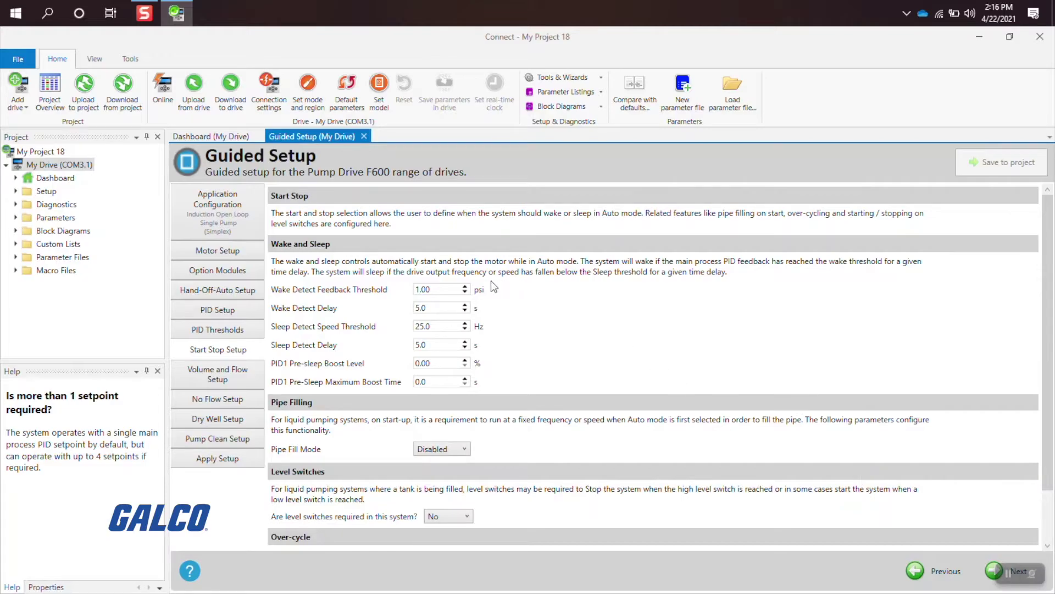
mouse_move(471, 291)
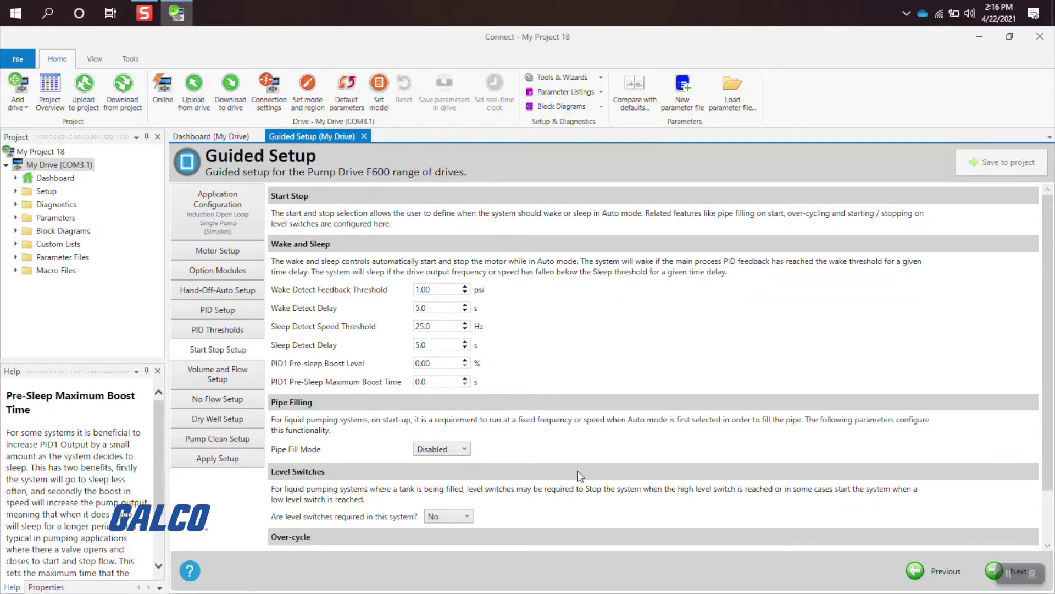
click(227, 400)
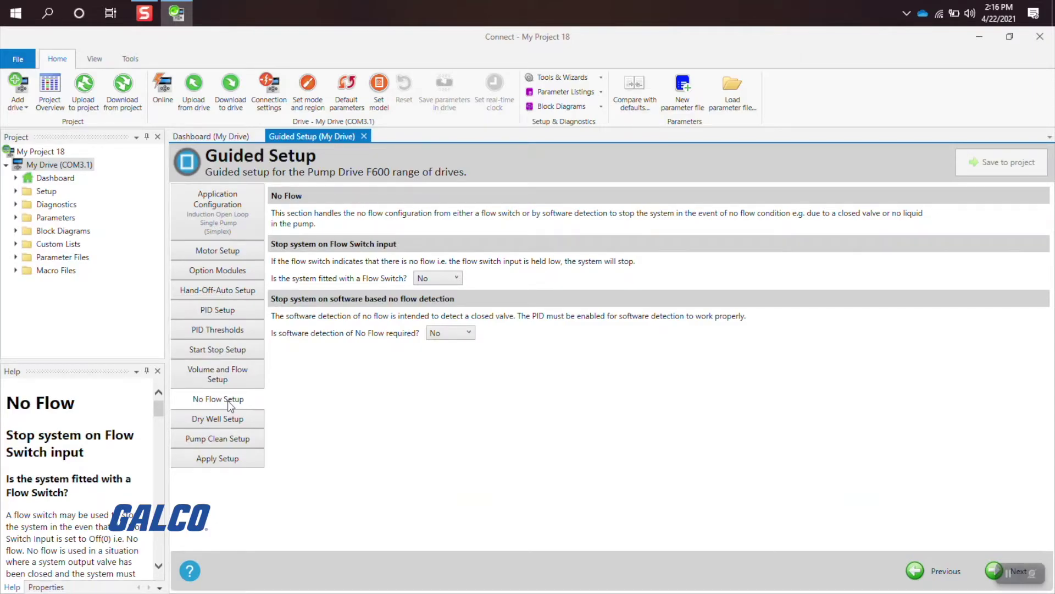
Mark a flow switch as fitted and assign it to the Drive T22 Digital I/O 1 input.
click(455, 281)
click(440, 306)
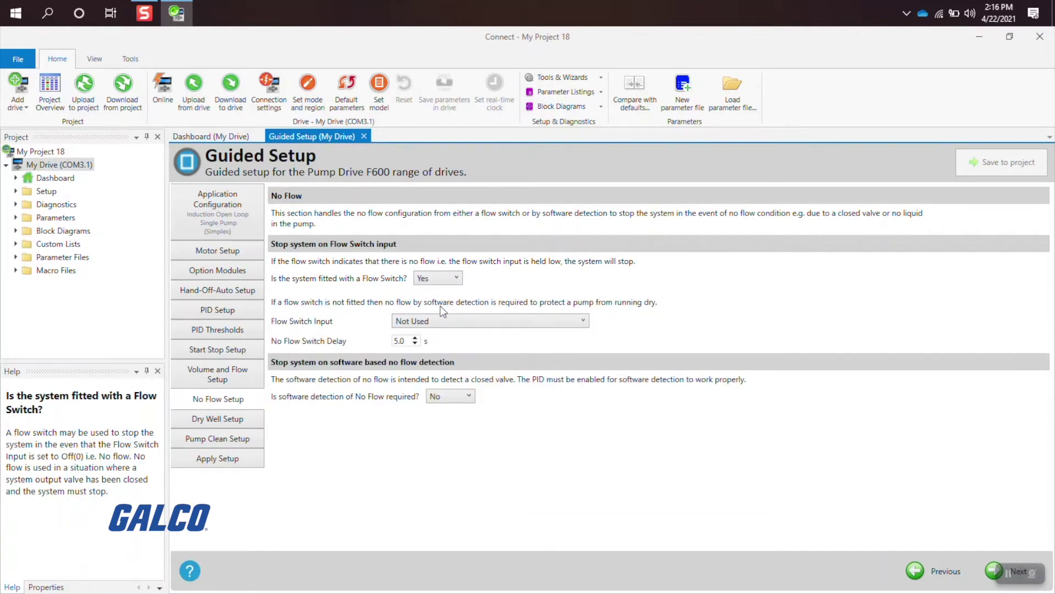
mouse_move(428, 325)
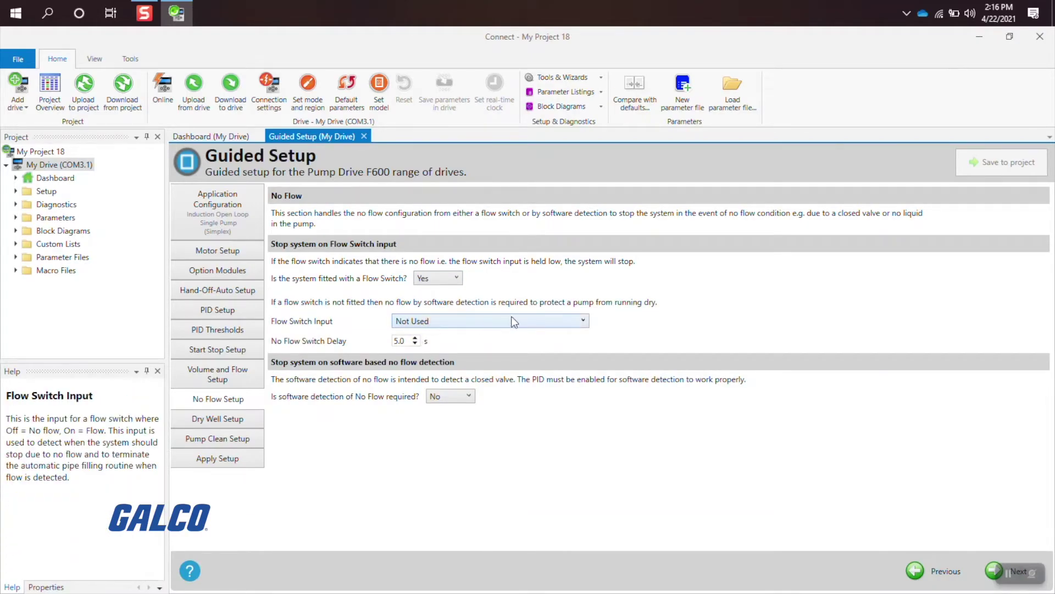
click(586, 326)
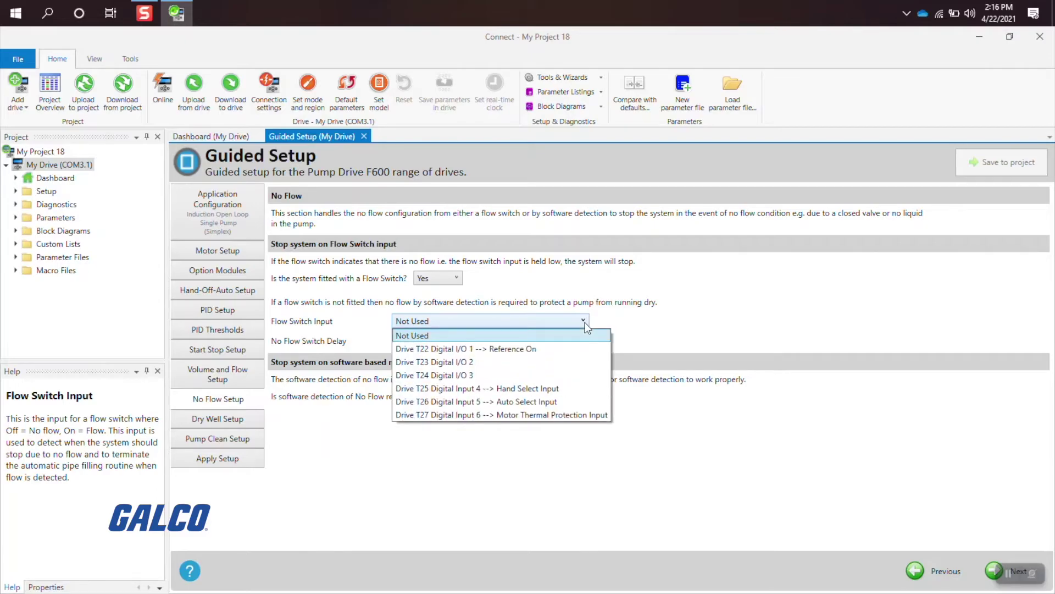
click(505, 354)
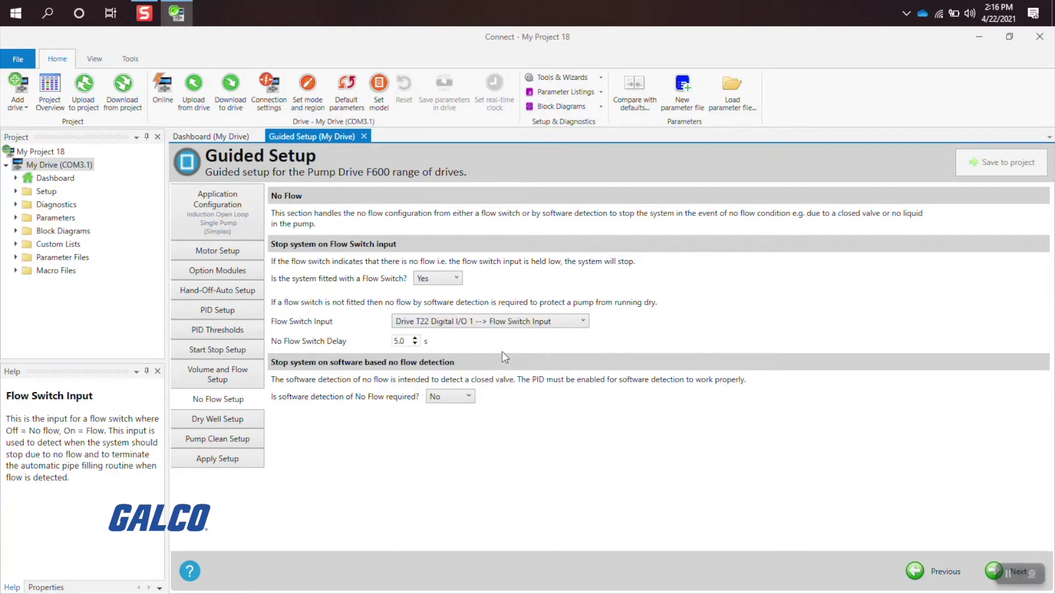
Turn on Dry Well / Low Load detection and raise its threshold to 5.0%.
click(223, 419)
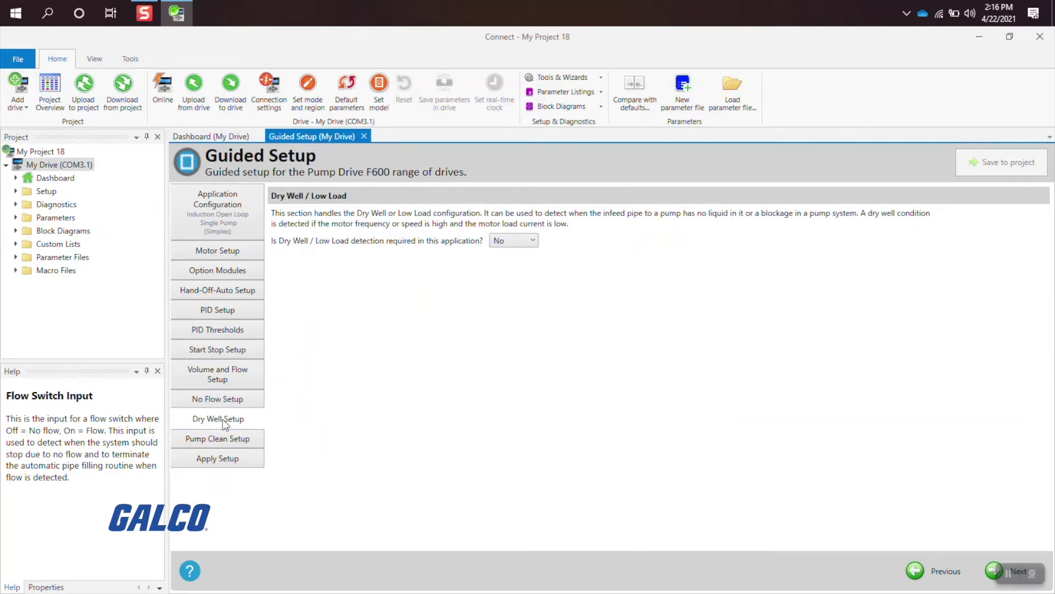
click(531, 241)
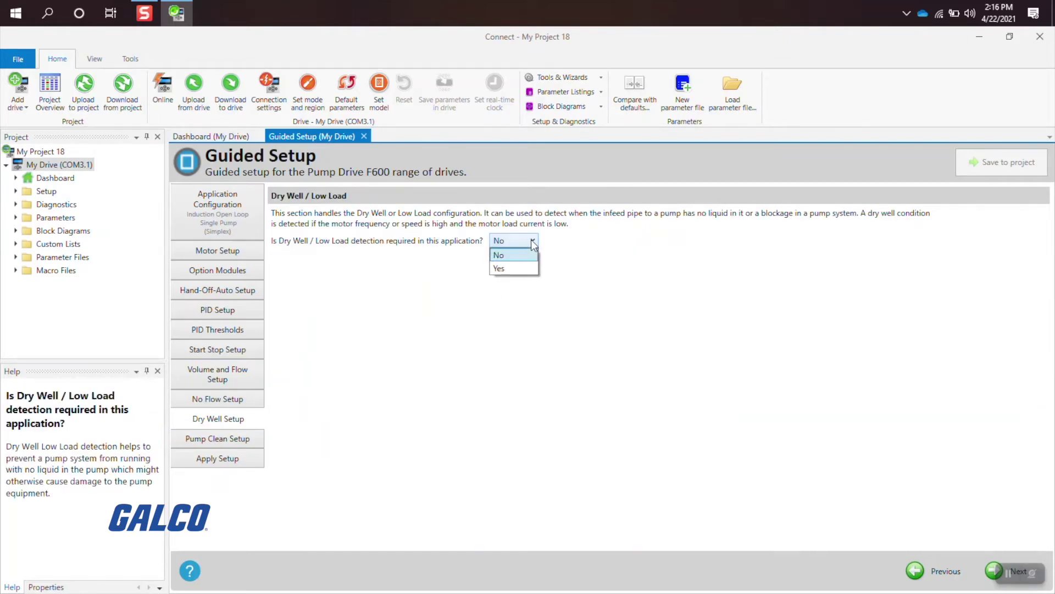
click(524, 269)
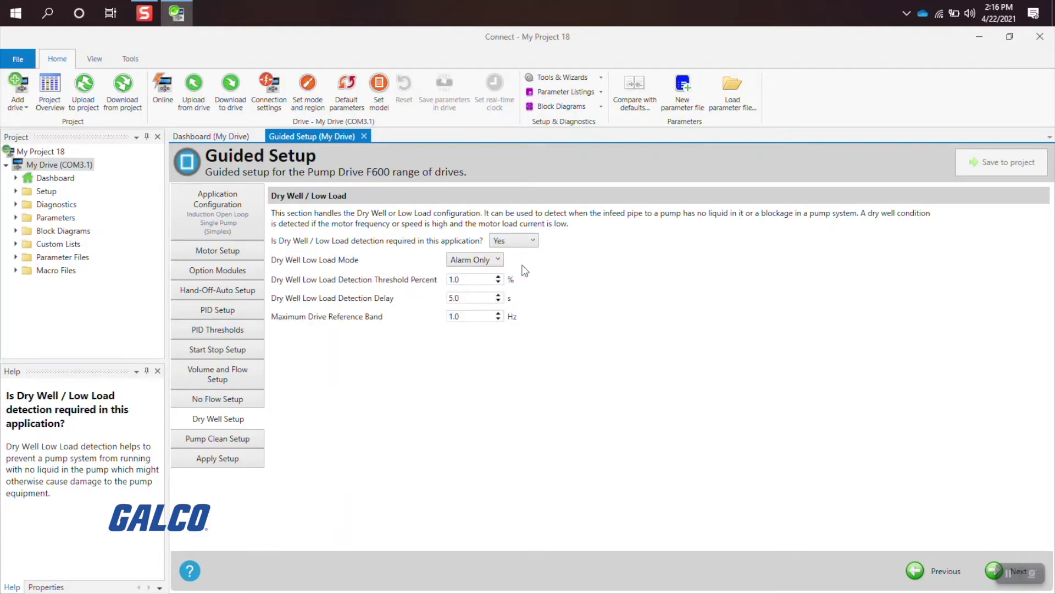
mouse_move(498, 280)
click(498, 278)
click(498, 277)
click(498, 278)
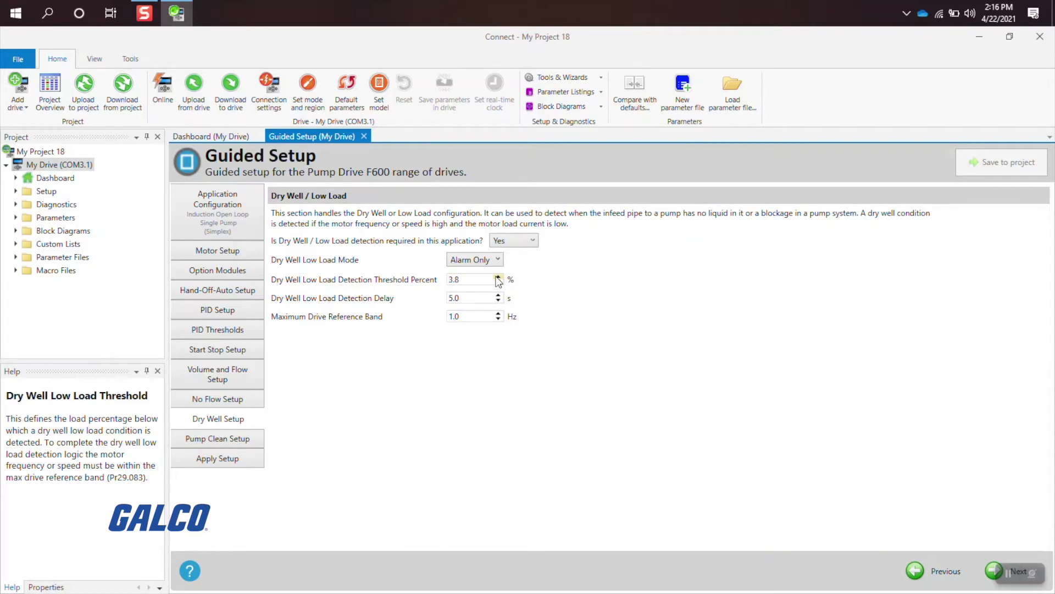
click(498, 278)
Set the Maximum Drive Reference Band to 30 Hz.
click(480, 317)
key(BackSpace)
key(BackSpace)
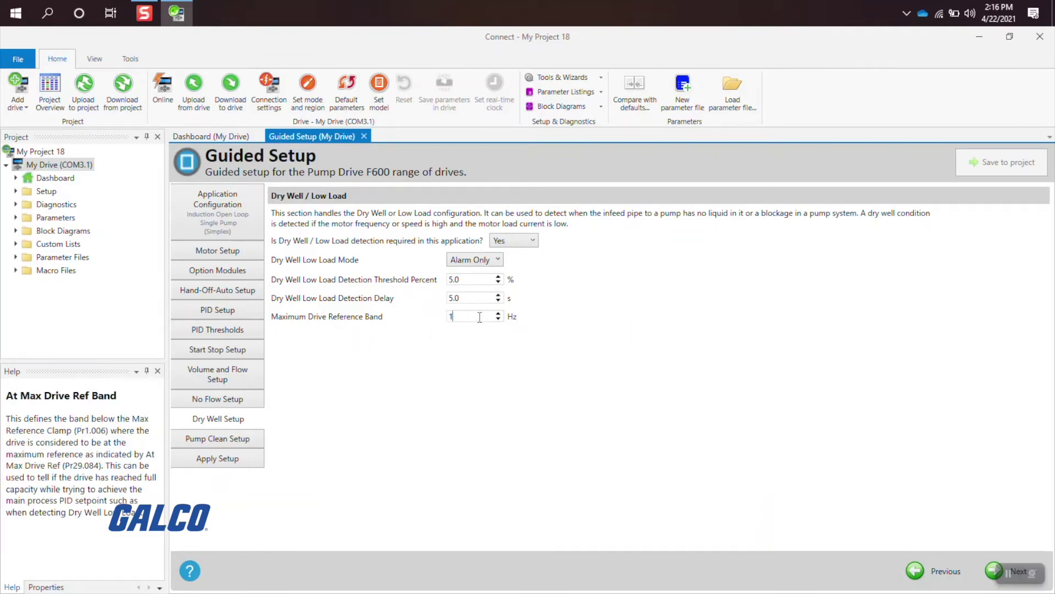
key(BackSpace)
text(30)
click(993, 570)
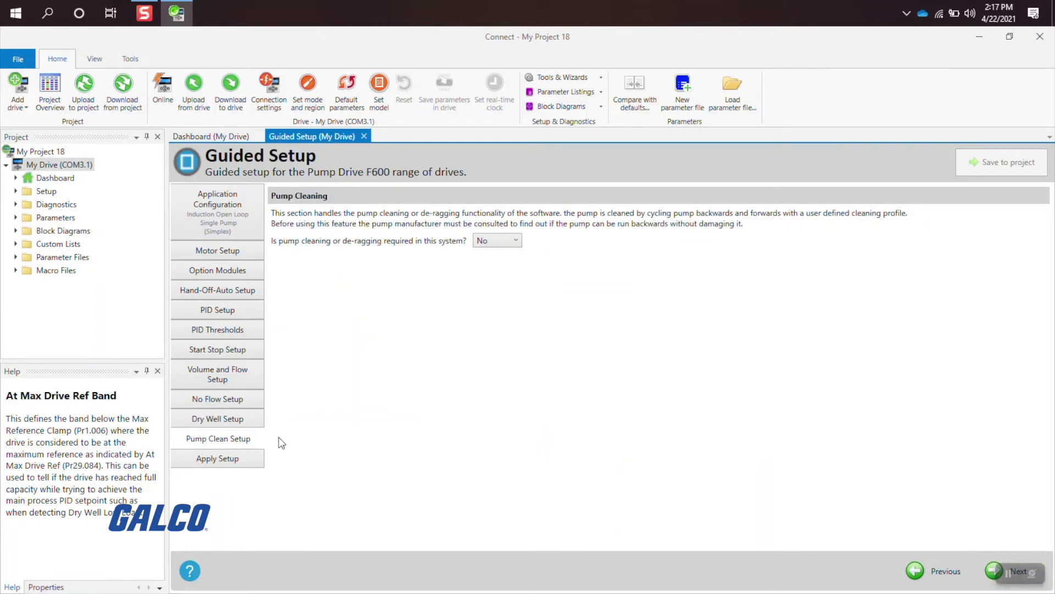
Enable pump cleaning and de-ragging, confirm the pump can run backwards, and view the cleaning profile.
click(243, 438)
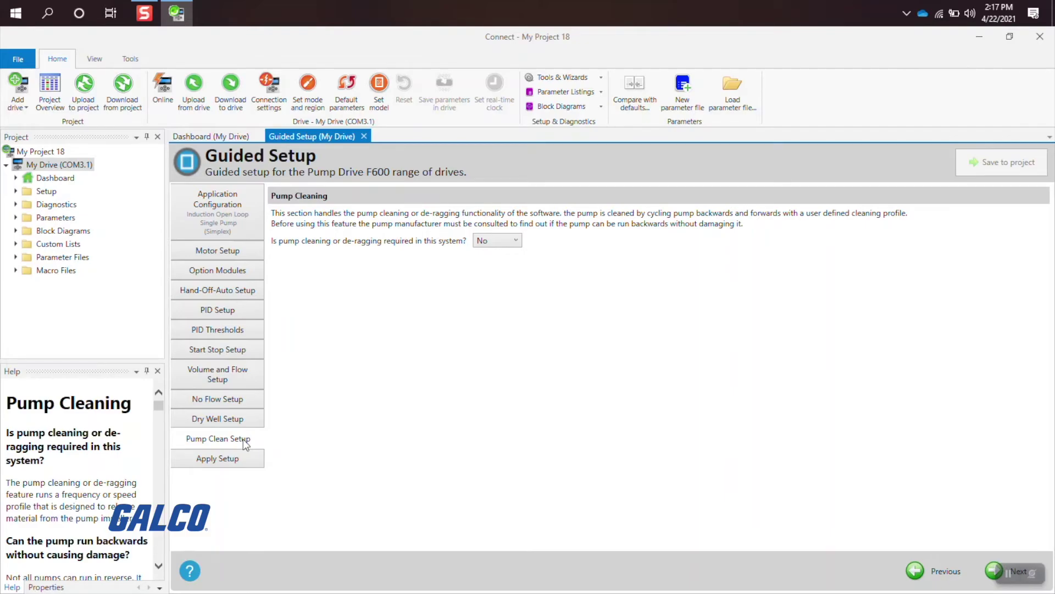
click(516, 241)
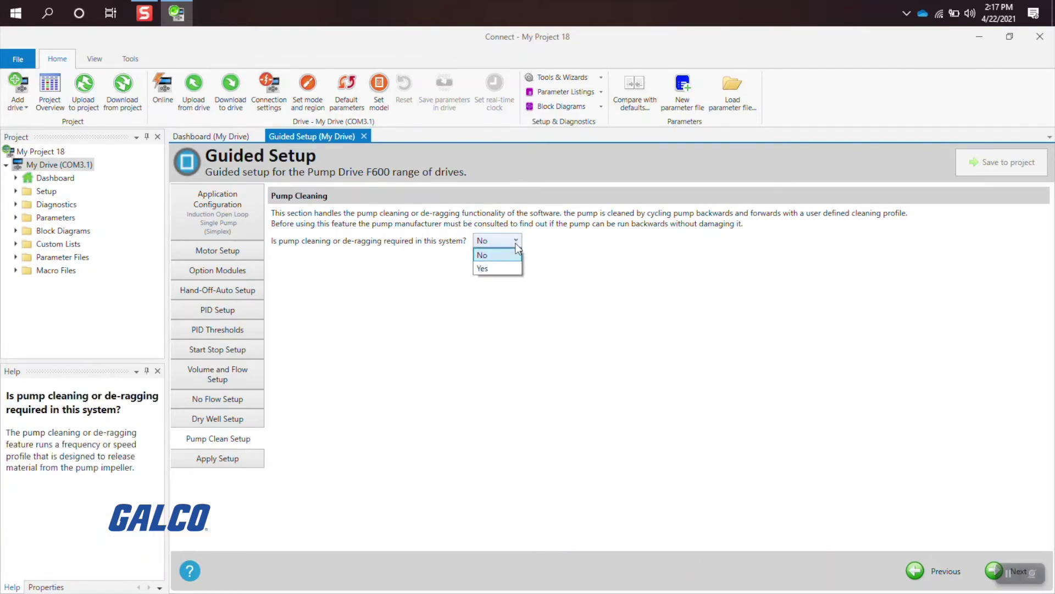
click(497, 269)
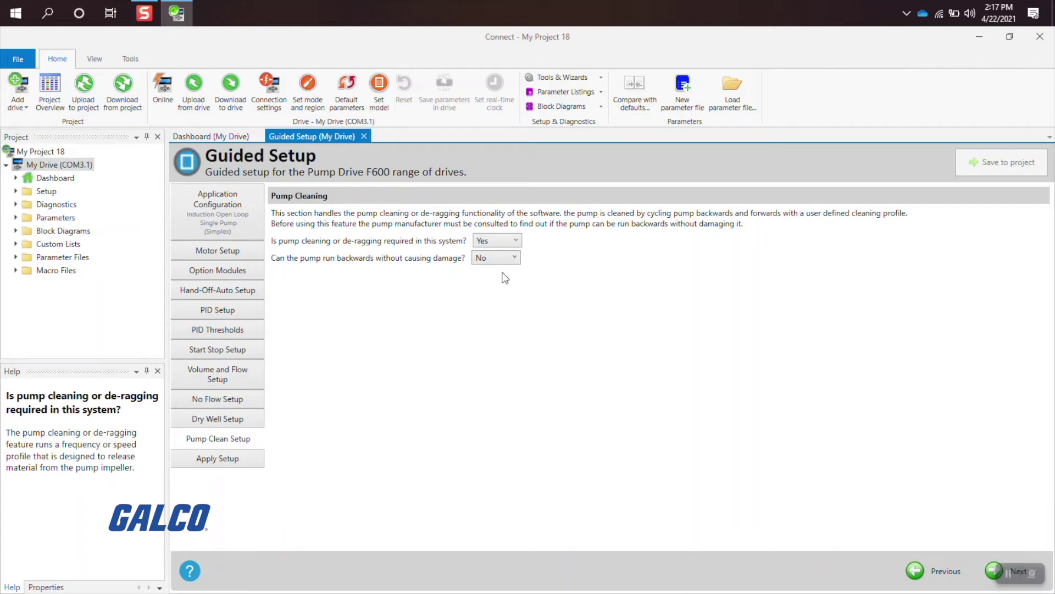
mouse_move(520, 257)
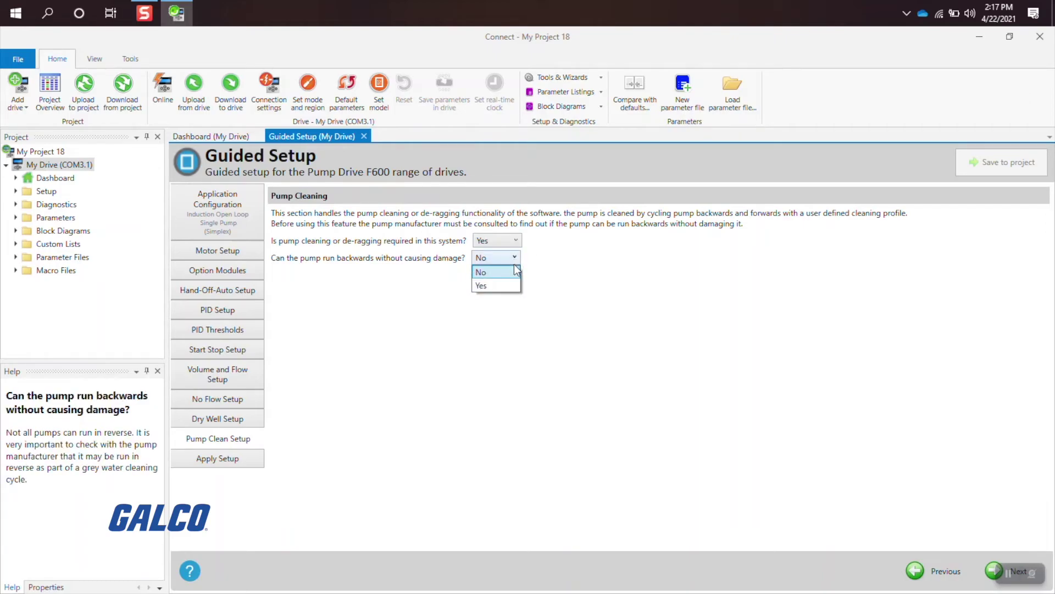
click(510, 282)
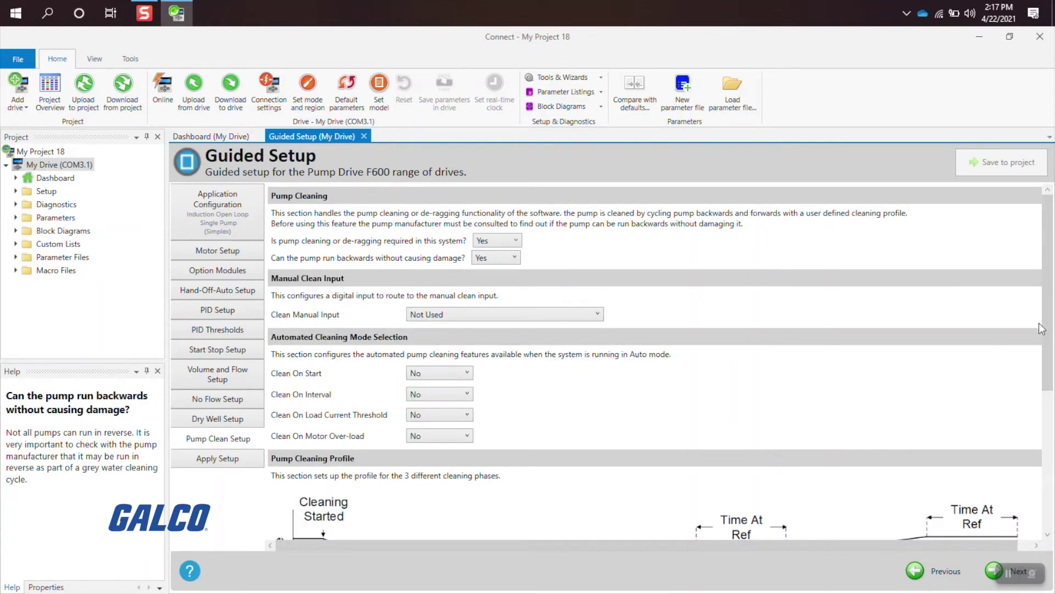
drag(1047, 330, 1051, 430)
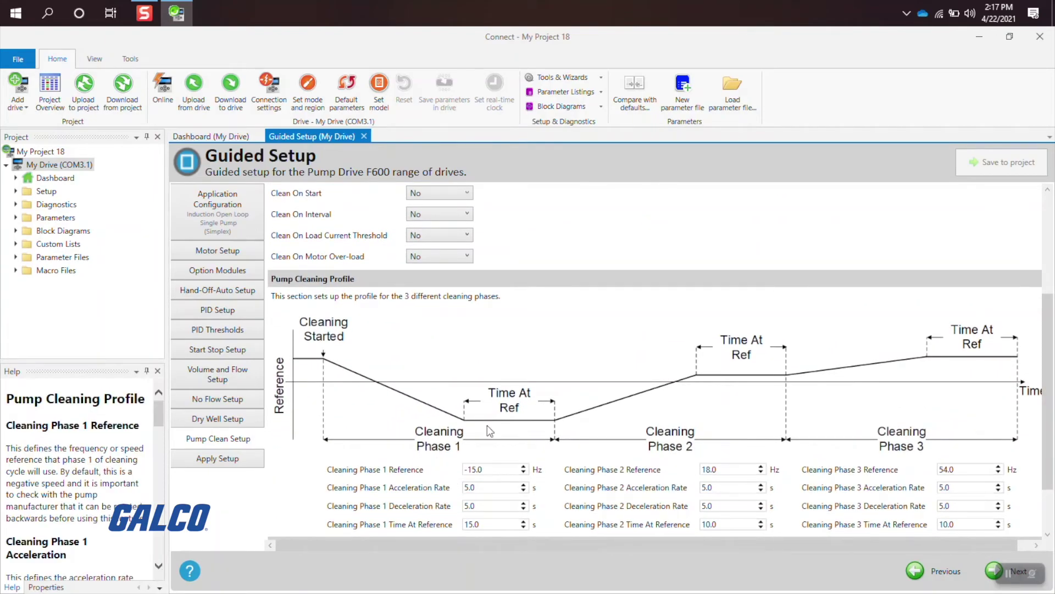
Attempt to download the setup to the drive from Apply Setup, dismissing the COM3.1 connection failure.
click(210, 457)
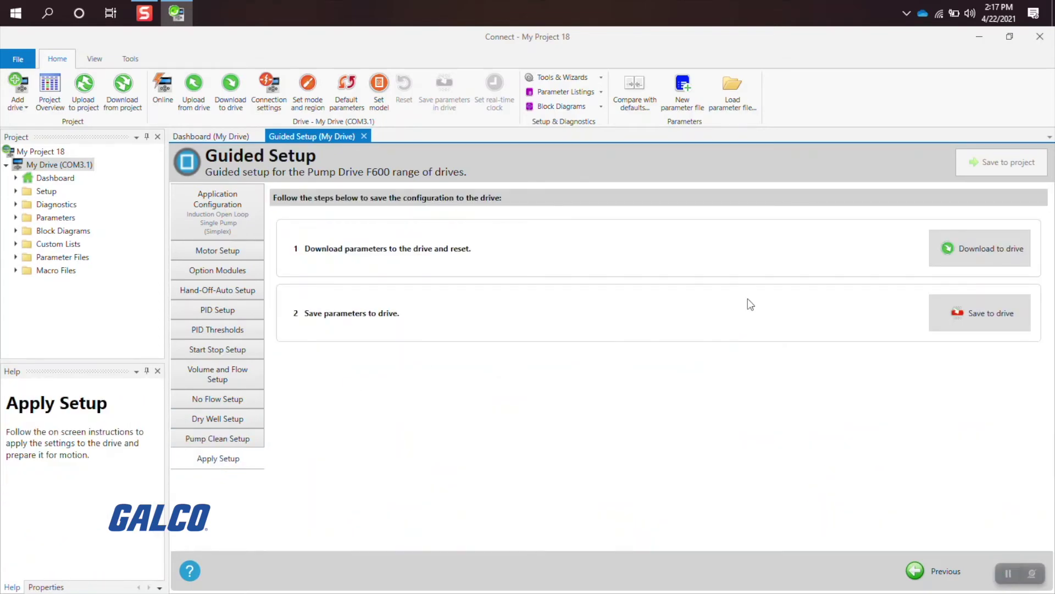
click(964, 254)
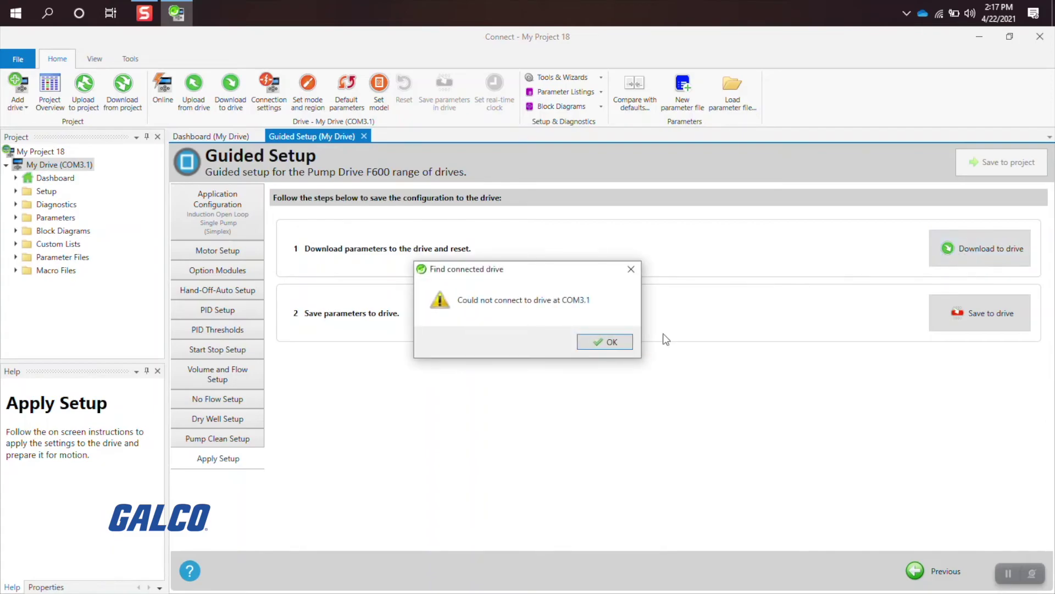
click(620, 341)
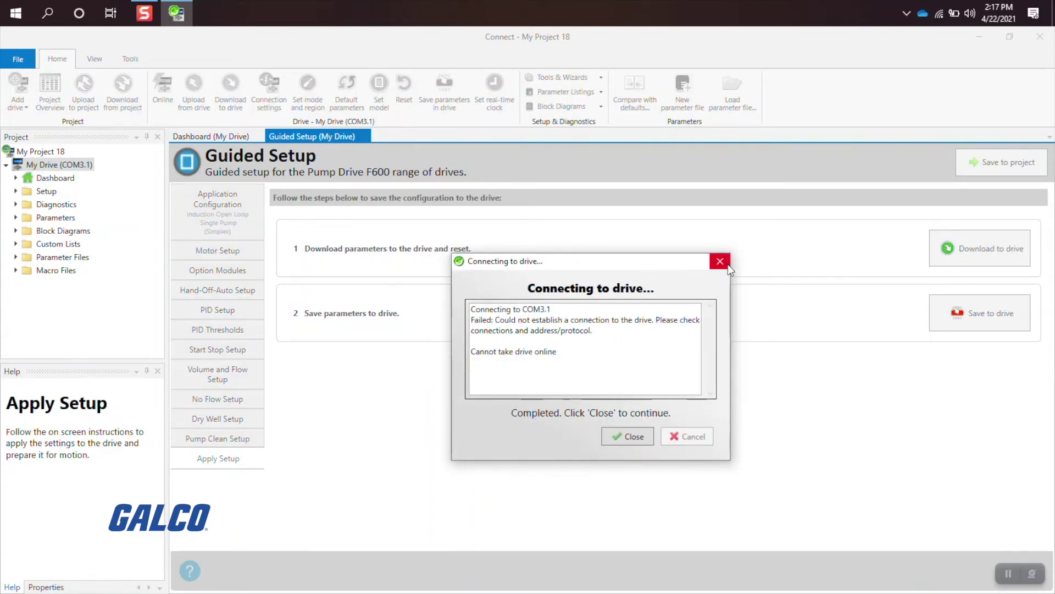
click(724, 262)
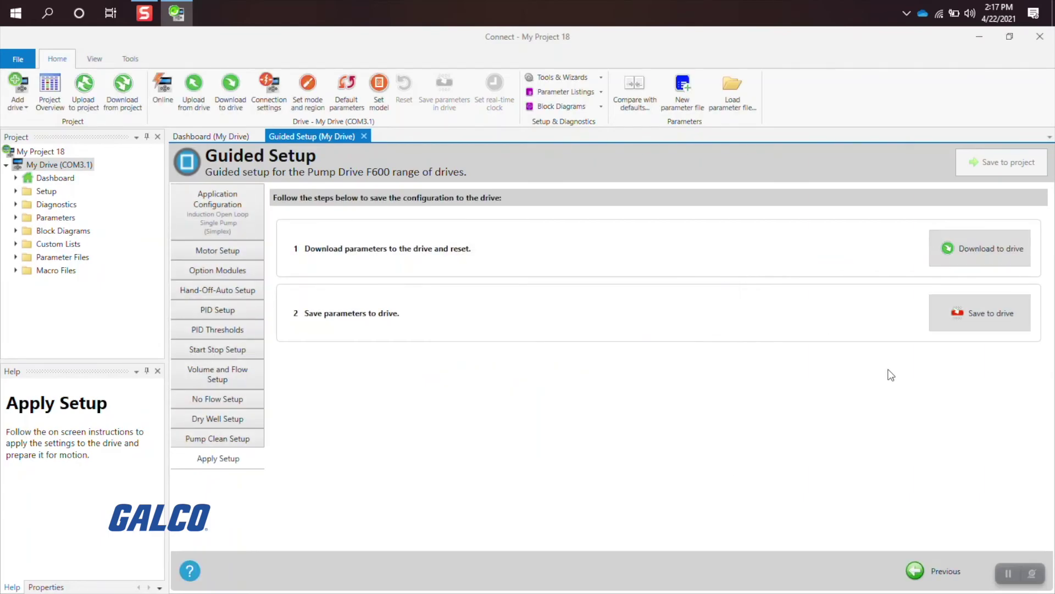